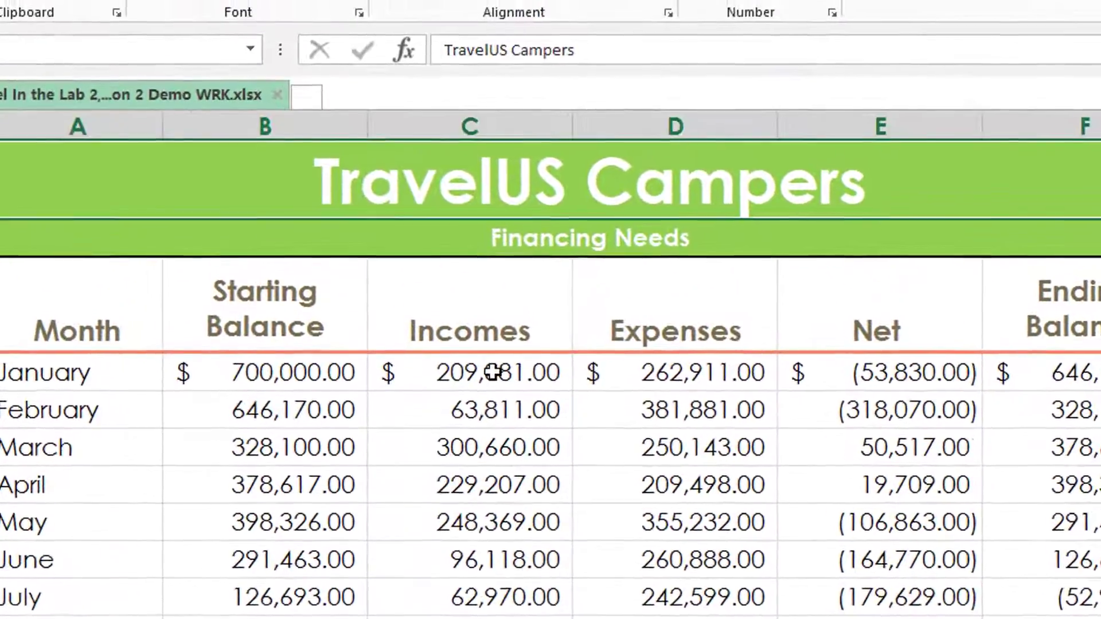
# Try adding 20000 to January's income directly in C4, then undo that change
pyautogui.click(499, 307)
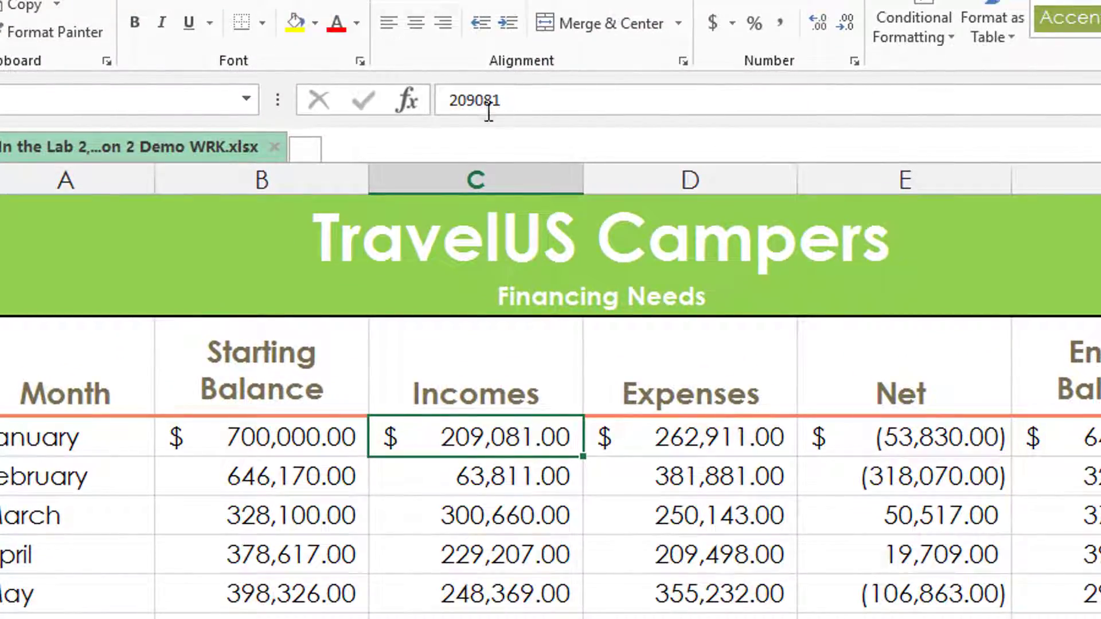
pyautogui.click(449, 100)
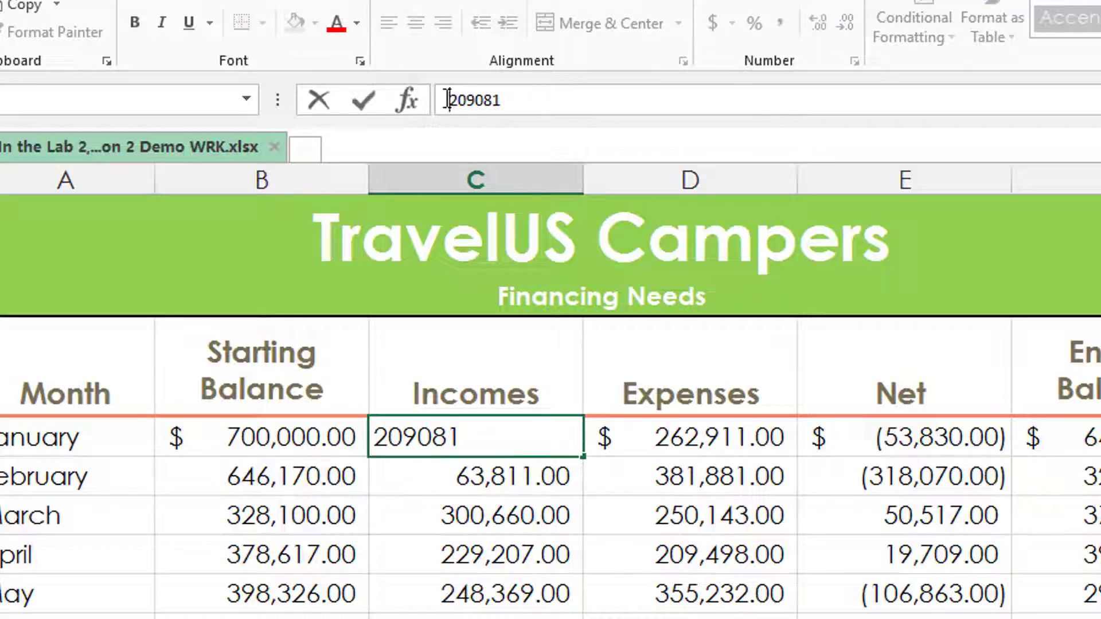
pyautogui.write('=')
pyautogui.click(541, 105)
pyautogui.write('+2000')
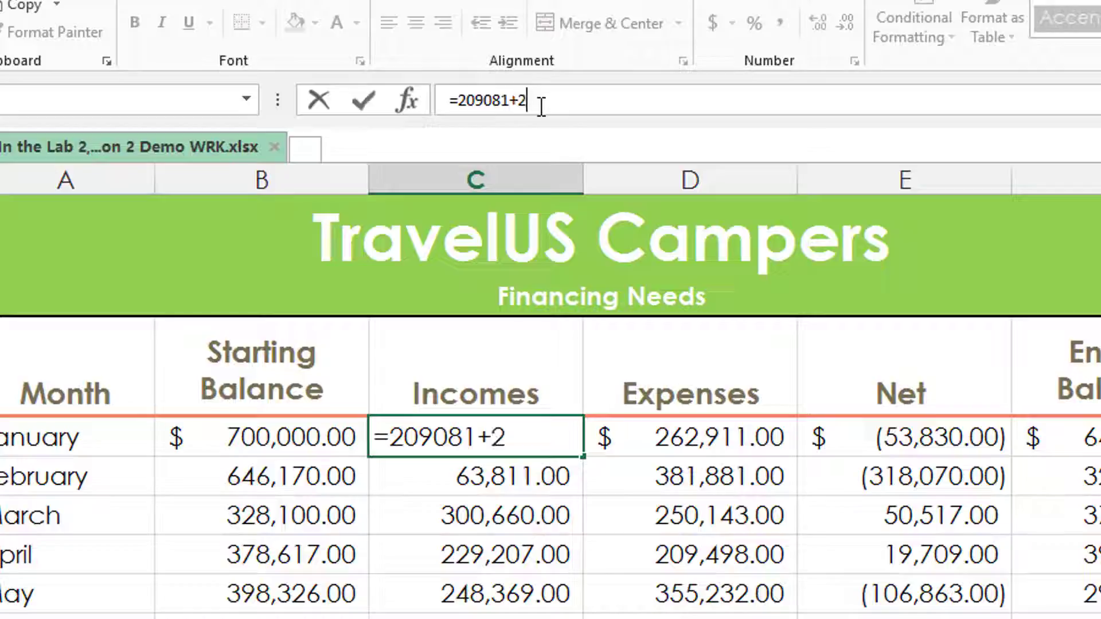
pyautogui.write('0')
pyautogui.press('Return')
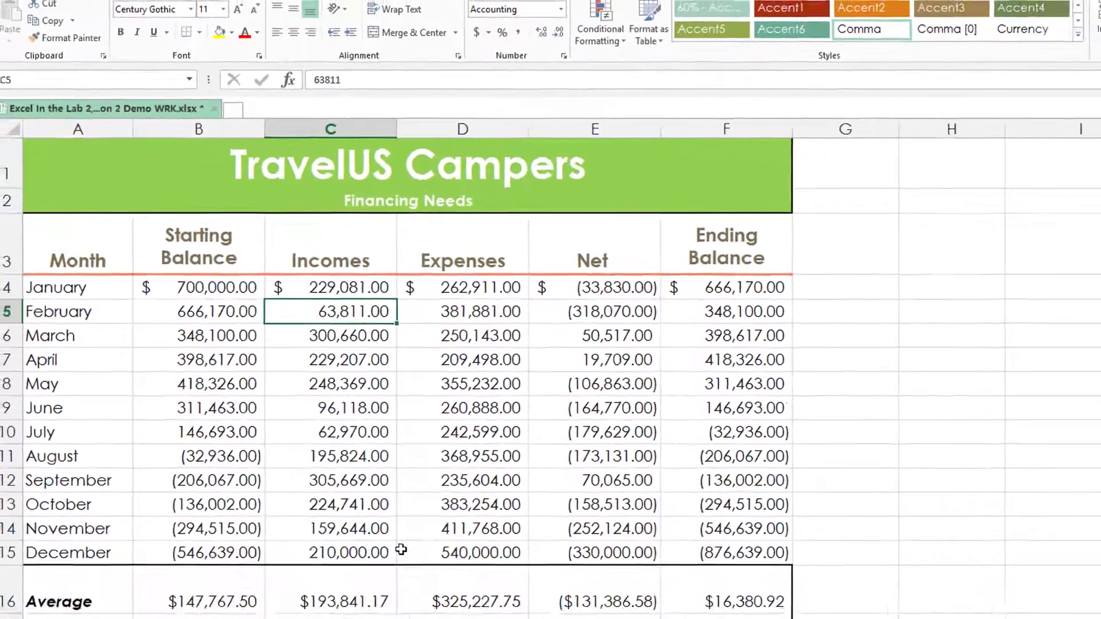
pyautogui.hotkey('ctrl', 'z')
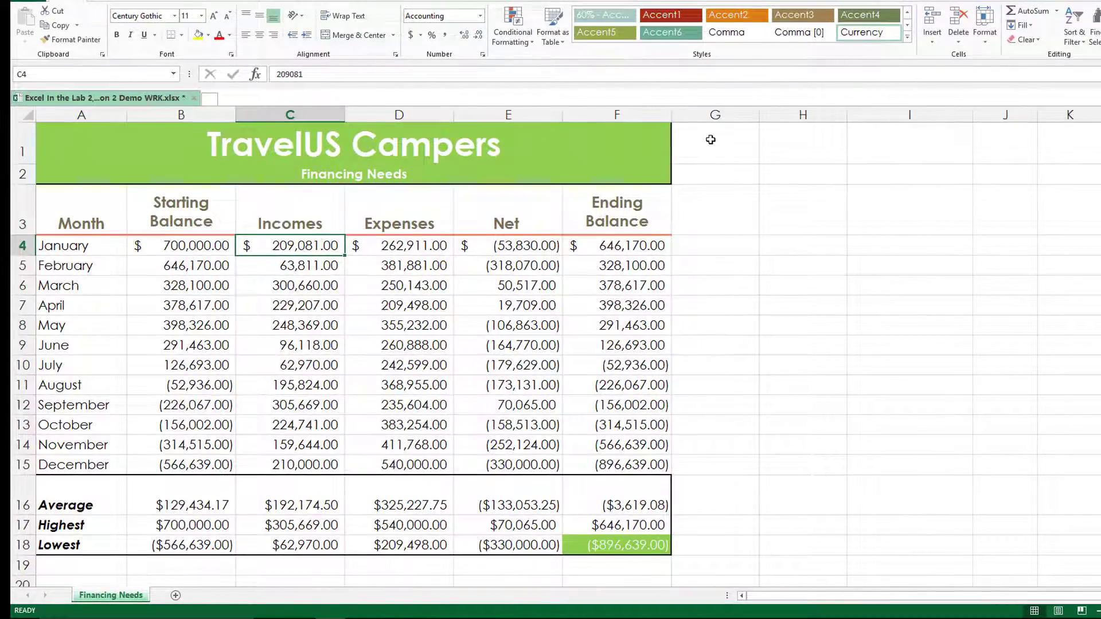
# In G4, enter a formula adding 20000 to January's income in C4 (=C4+20000)
pyautogui.click(722, 248)
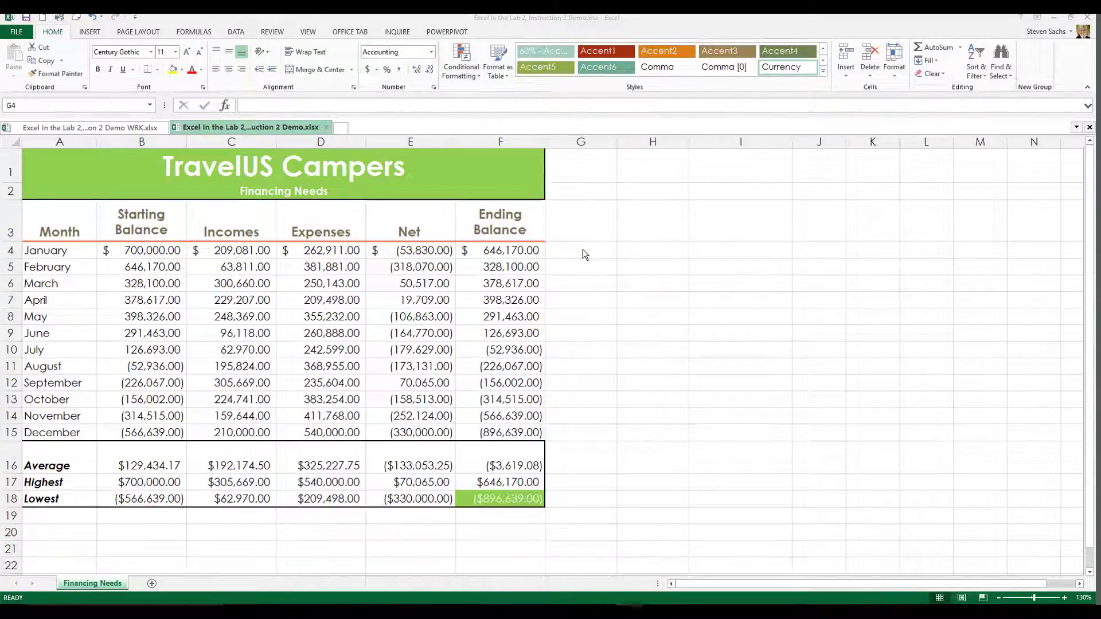
pyautogui.click(583, 248)
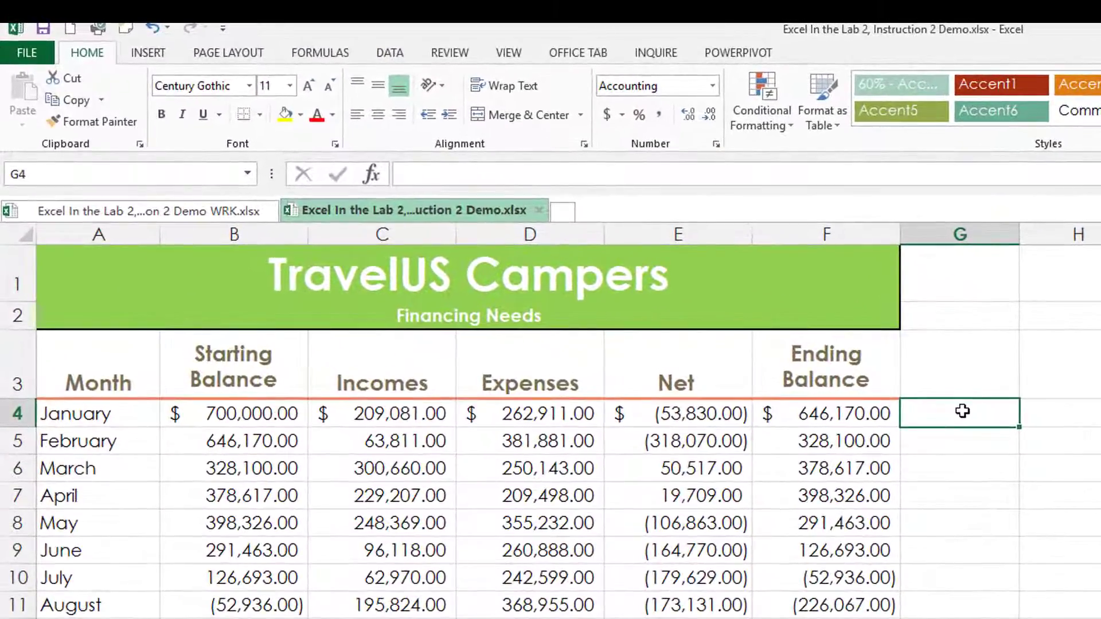
pyautogui.write('=')
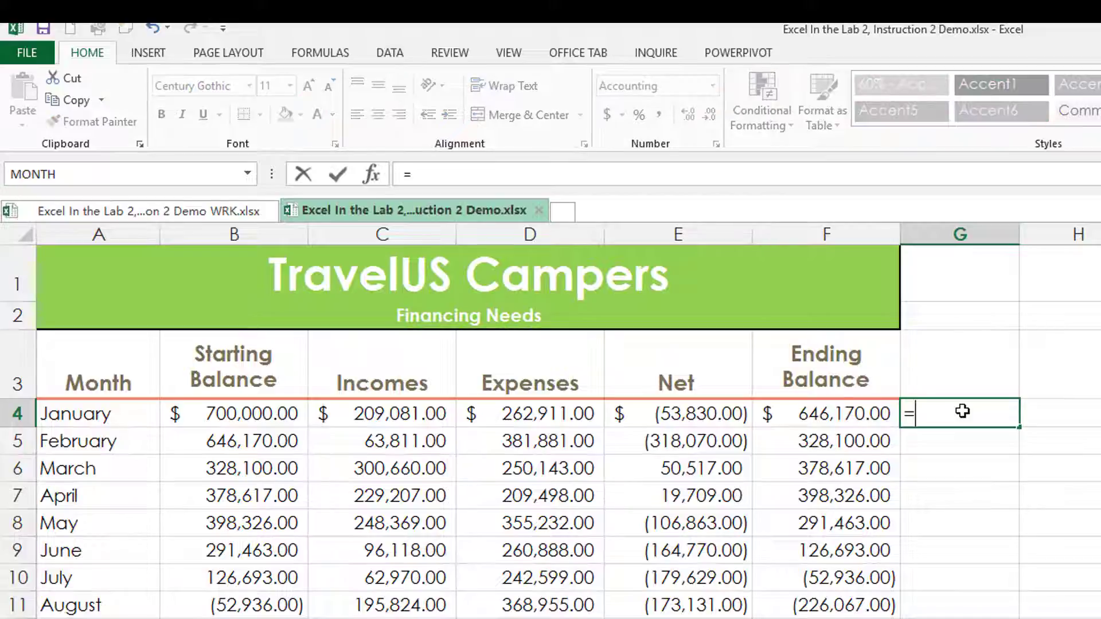
pyautogui.click(398, 416)
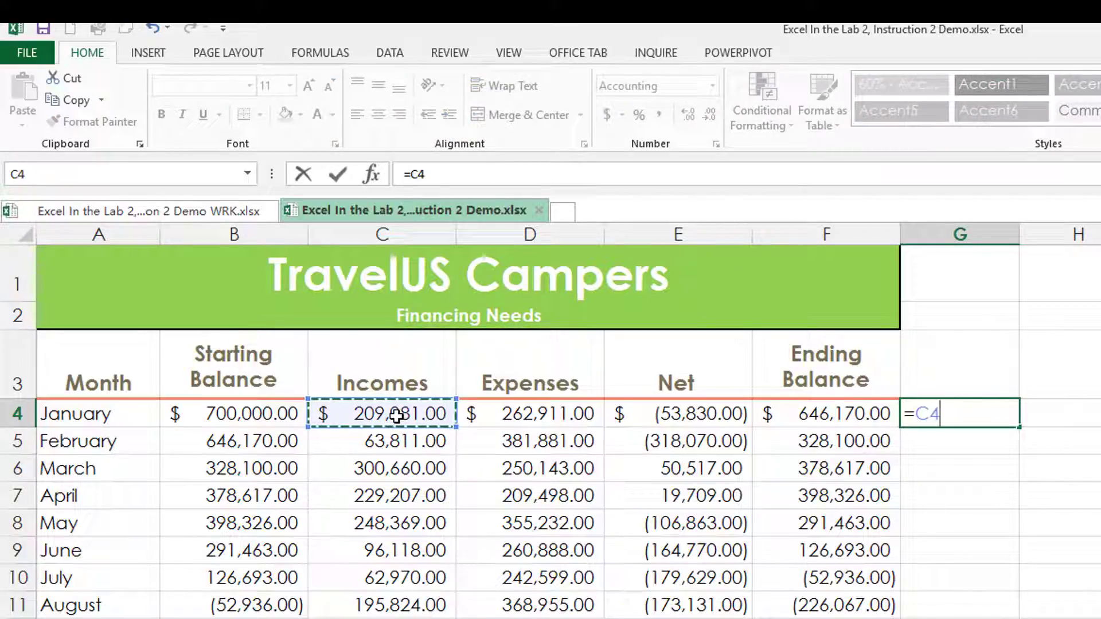
pyautogui.write('+20000')
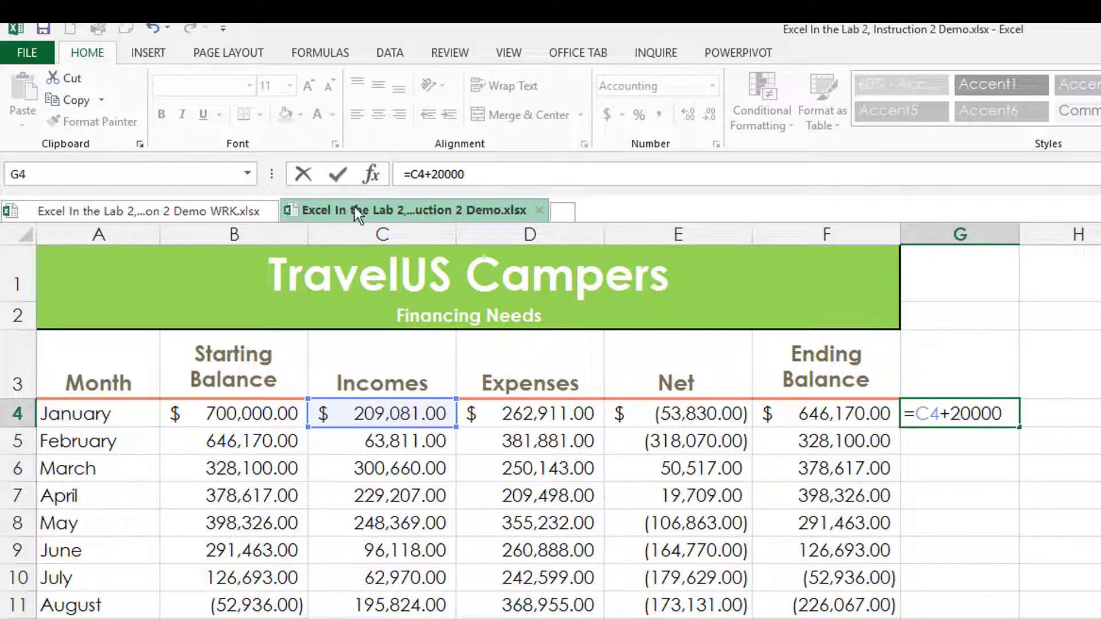
pyautogui.click(339, 175)
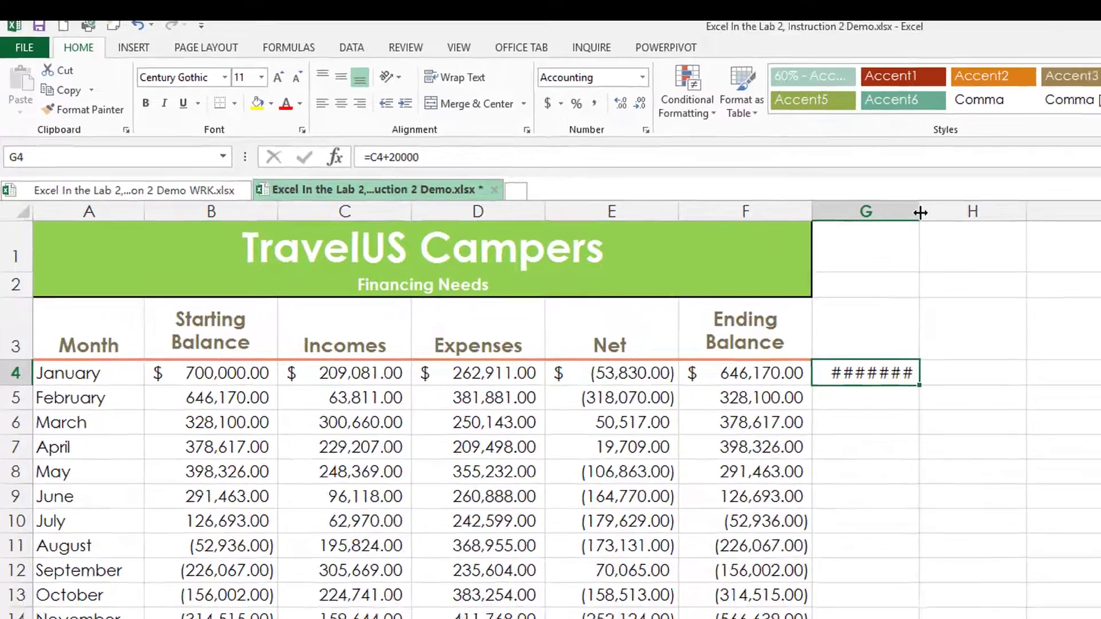
# Autofit column G and fill the G4 formula down through December in G15
pyautogui.doubleClick(1019, 234)
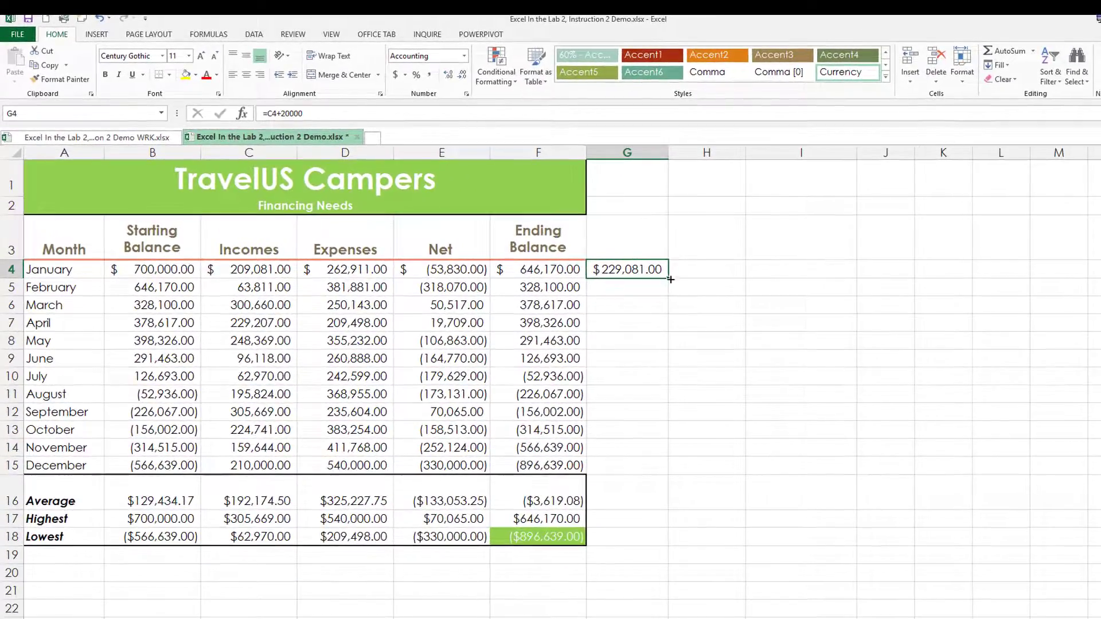
pyautogui.moveTo(674, 281); pyautogui.dragTo(646, 467)
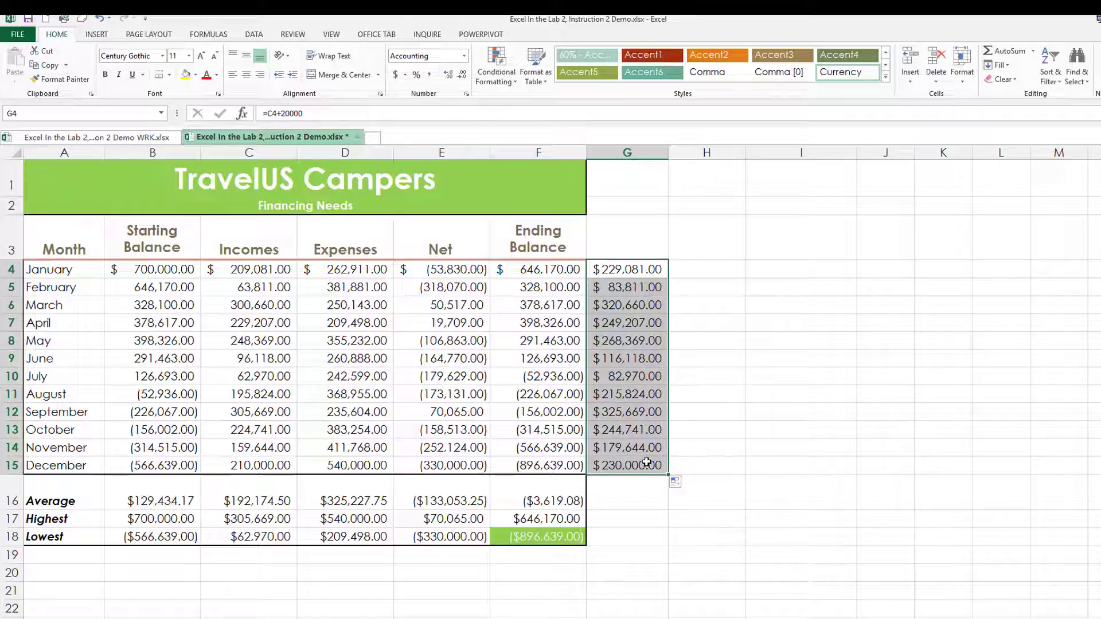
pyautogui.click(258, 288)
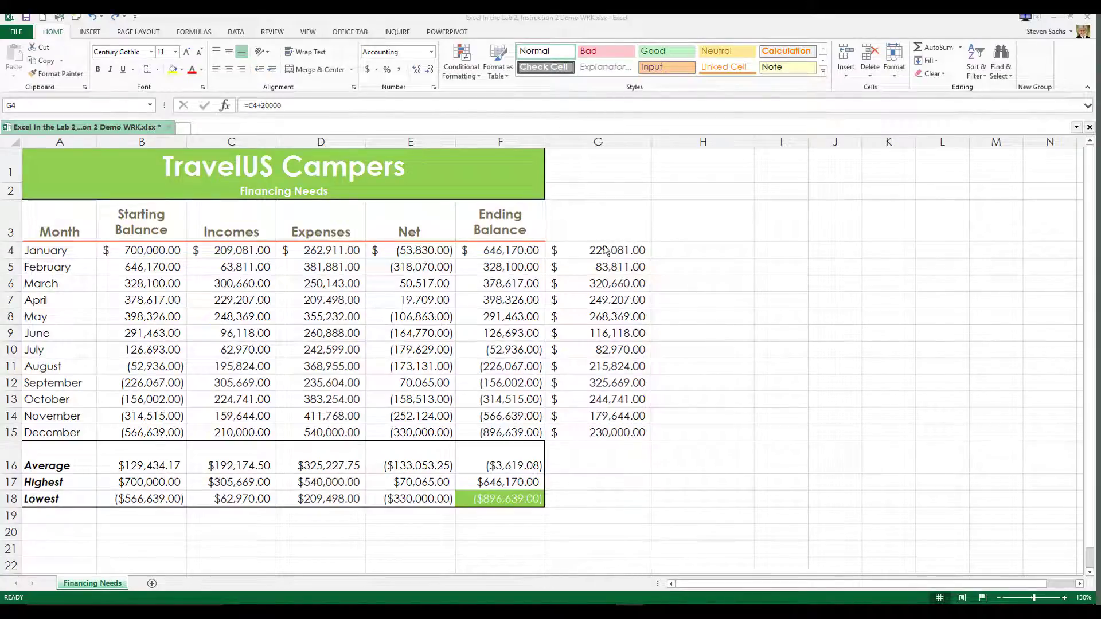
# Label G3 as Increased Incomes and autofit column G to fit the heading
pyautogui.click(584, 225)
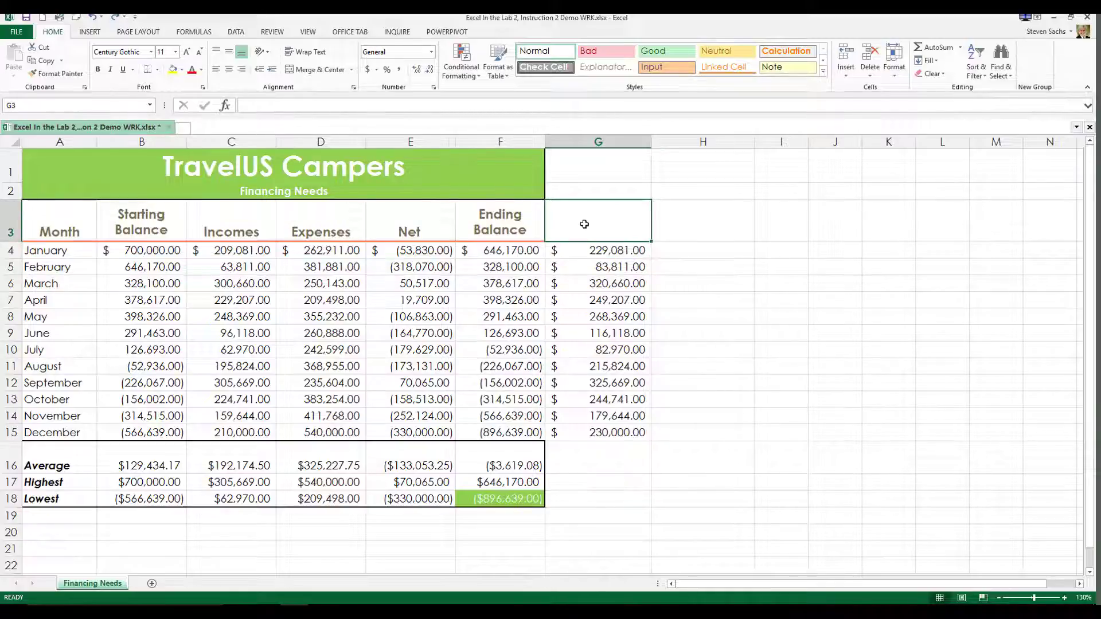
pyautogui.write('Increased Incomes')
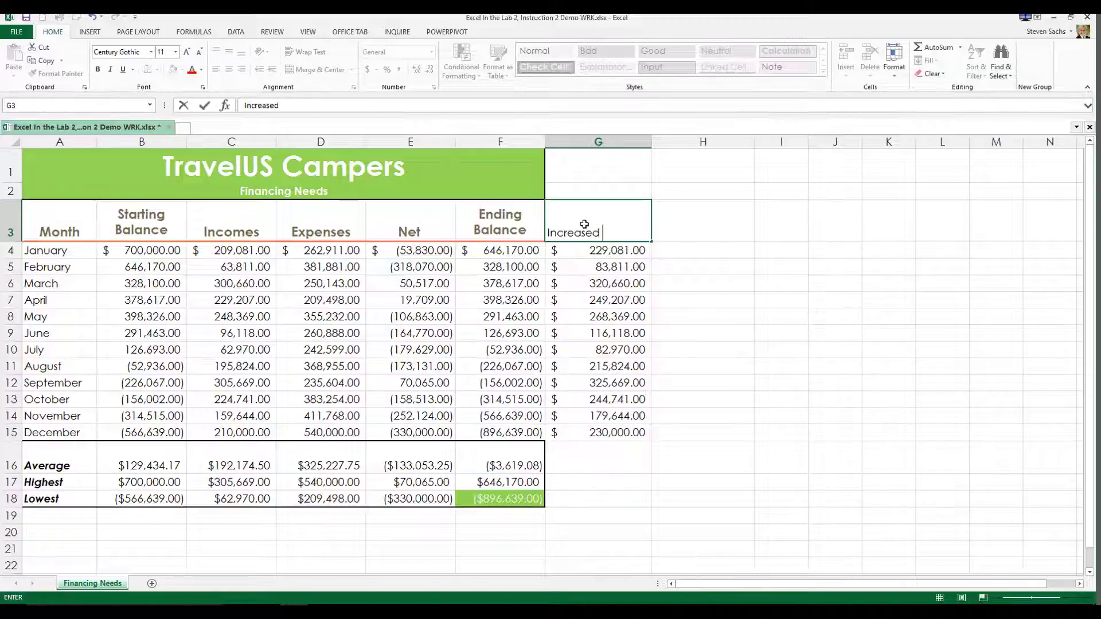
pyautogui.press('Return')
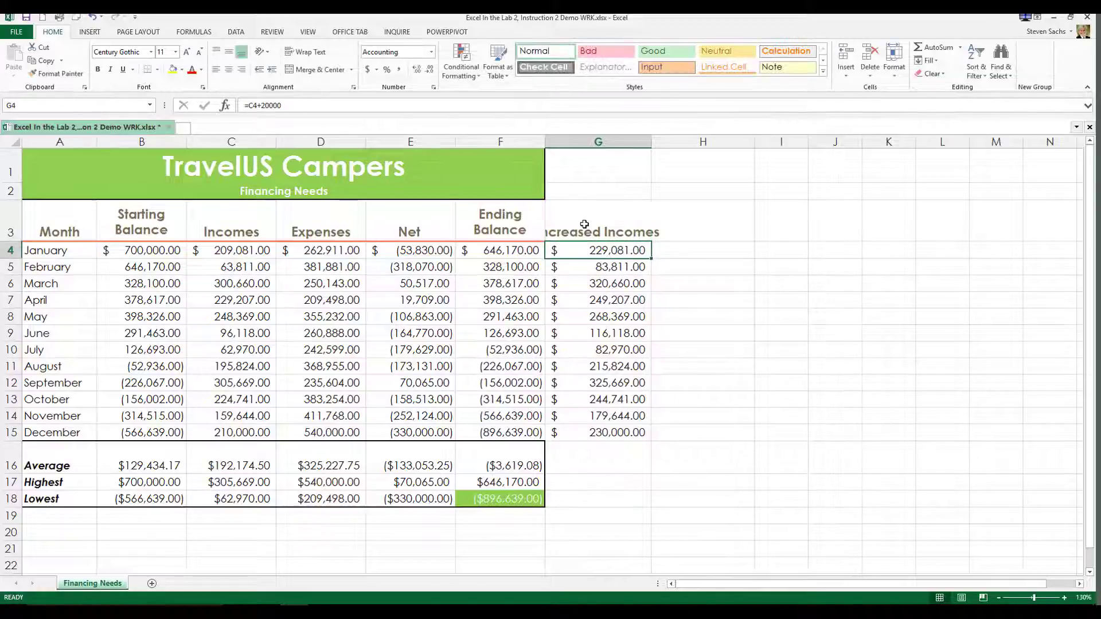
pyautogui.doubleClick(652, 141)
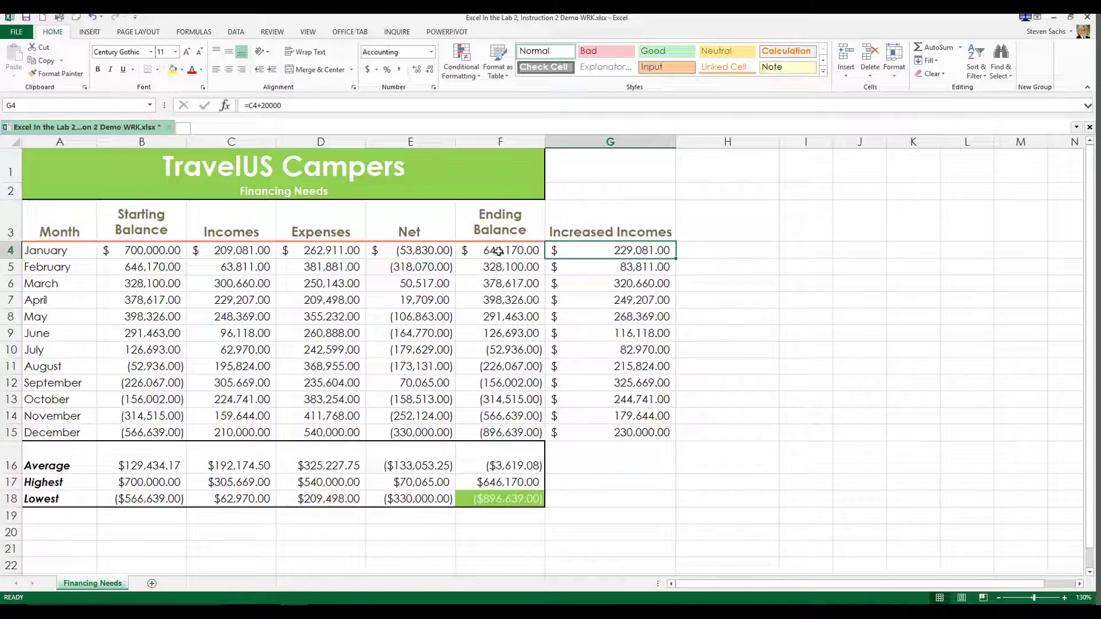
# Change January's Net formula in E4 to =G4-D4 and fill it down through E15
pyautogui.doubleClick(417, 252)
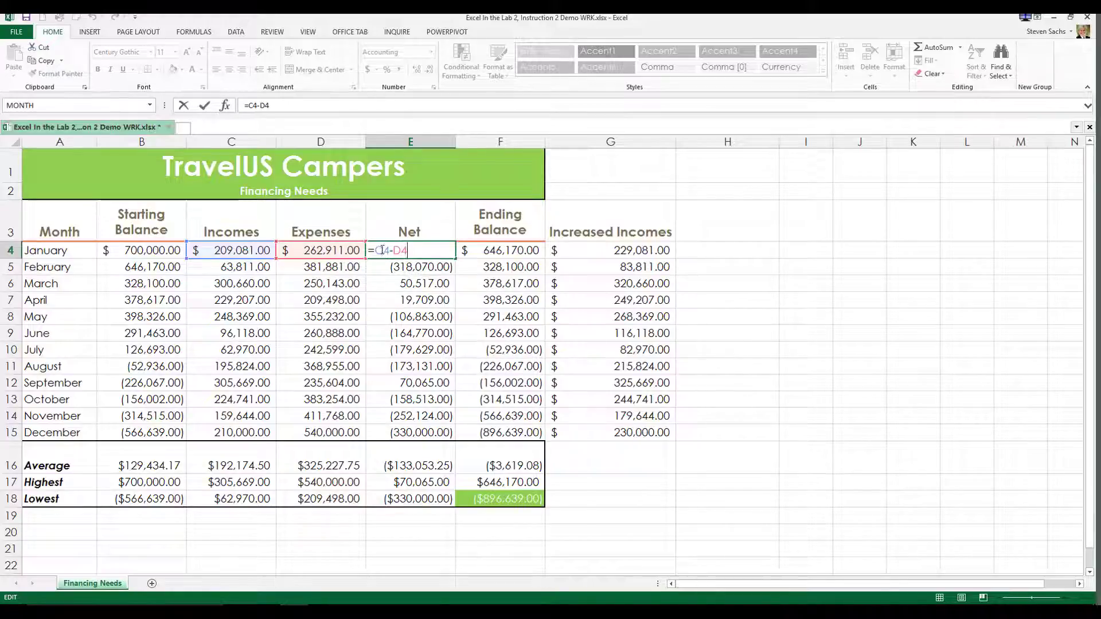
pyautogui.press('BackSpace')
pyautogui.write('g')
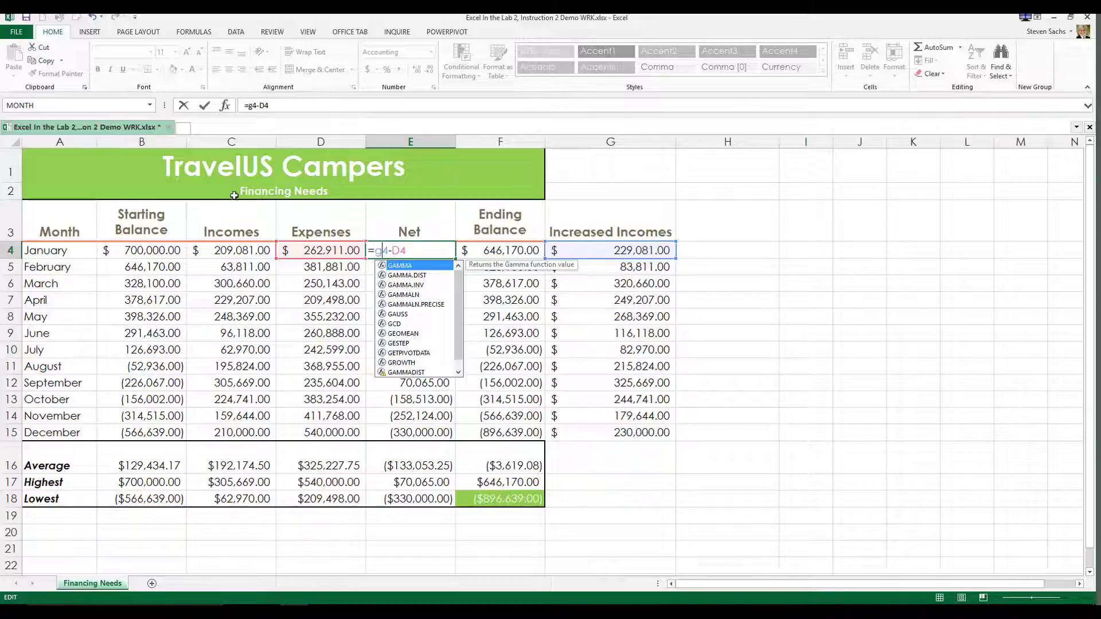
pyautogui.click(205, 107)
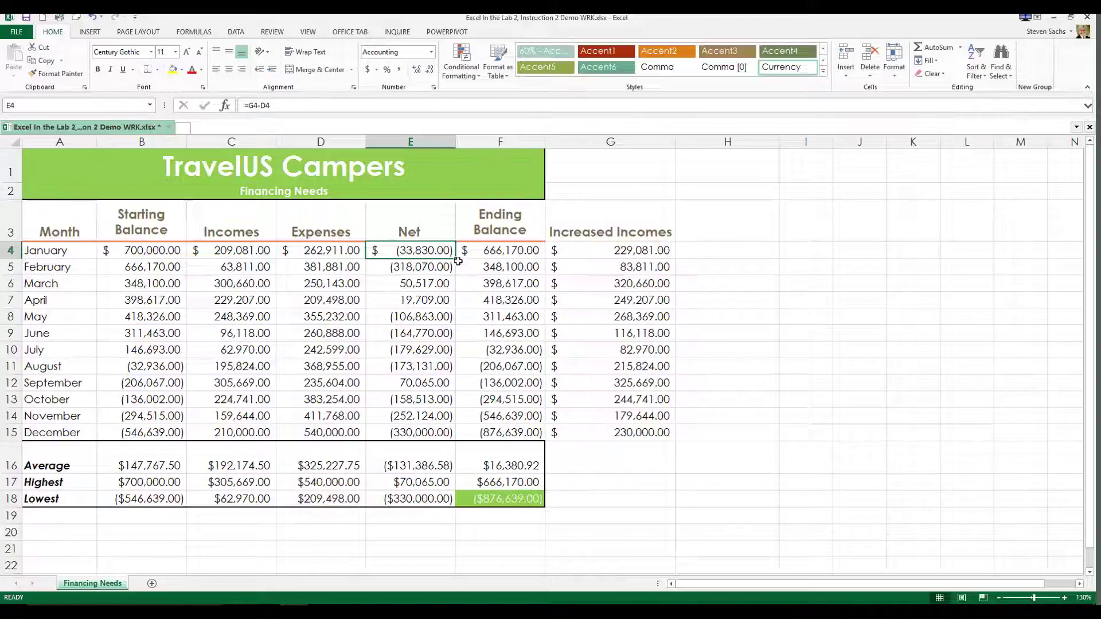
pyautogui.moveTo(457, 259); pyautogui.dragTo(472, 435)
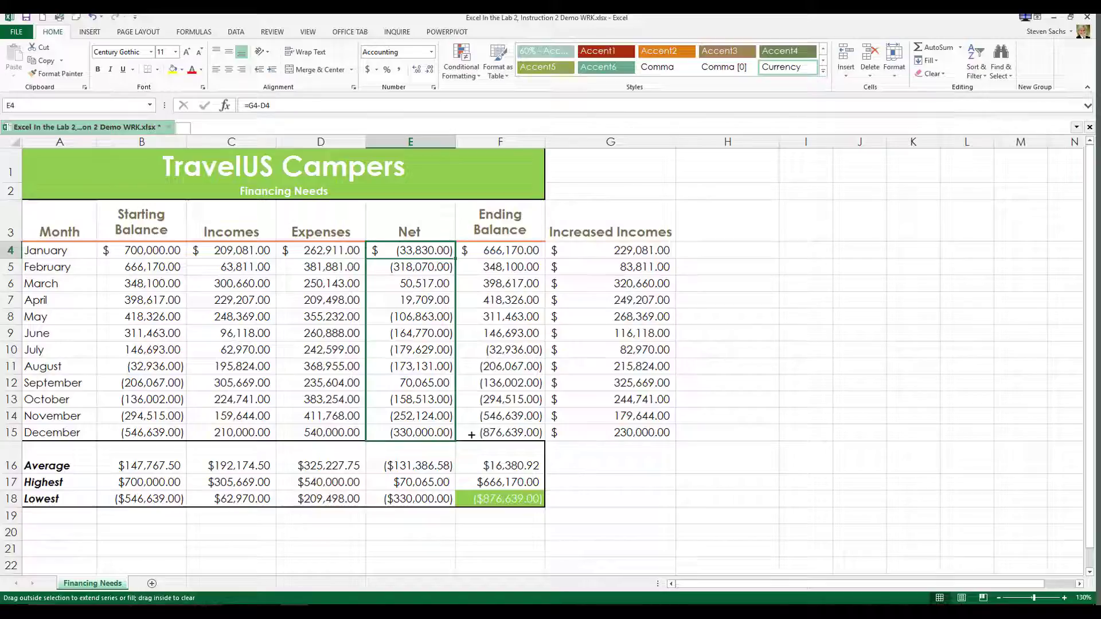
pyautogui.moveTo(472, 434); pyautogui.dragTo(458, 443)
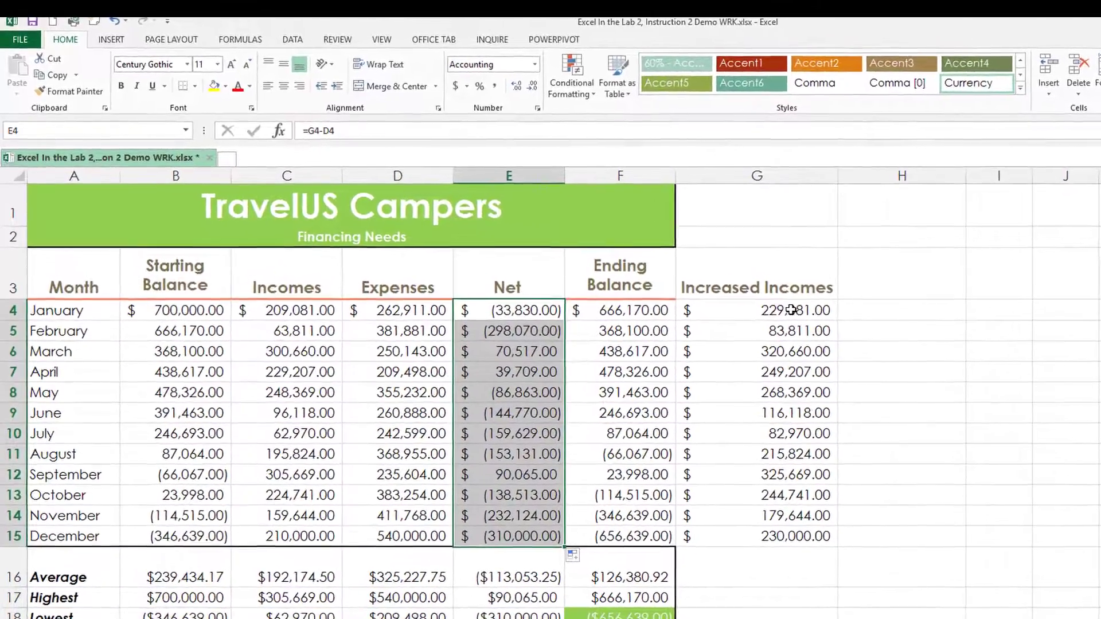
# Change G4's formula to =C4+40000 and fill it down through G15
pyautogui.click(753, 303)
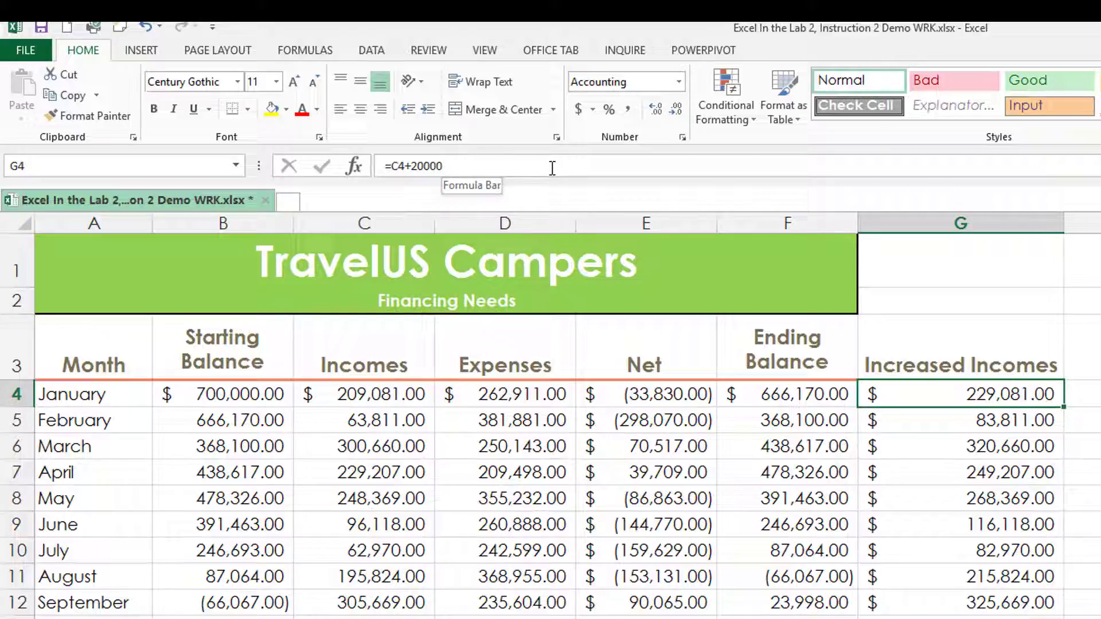
pyautogui.click(421, 166)
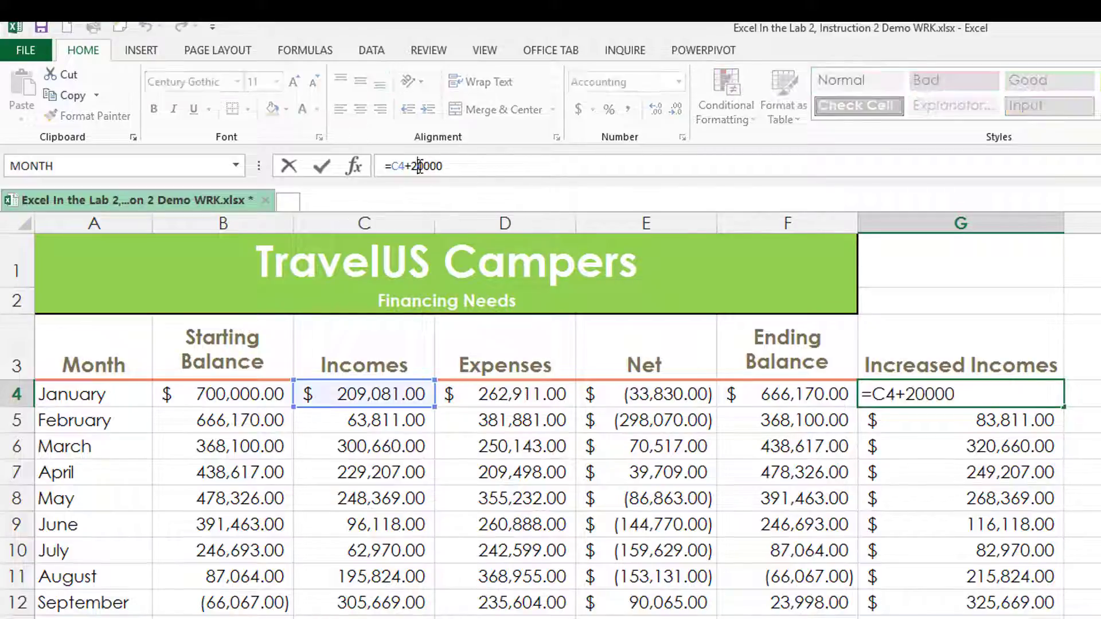
pyautogui.press('BackSpace')
pyautogui.write('4')
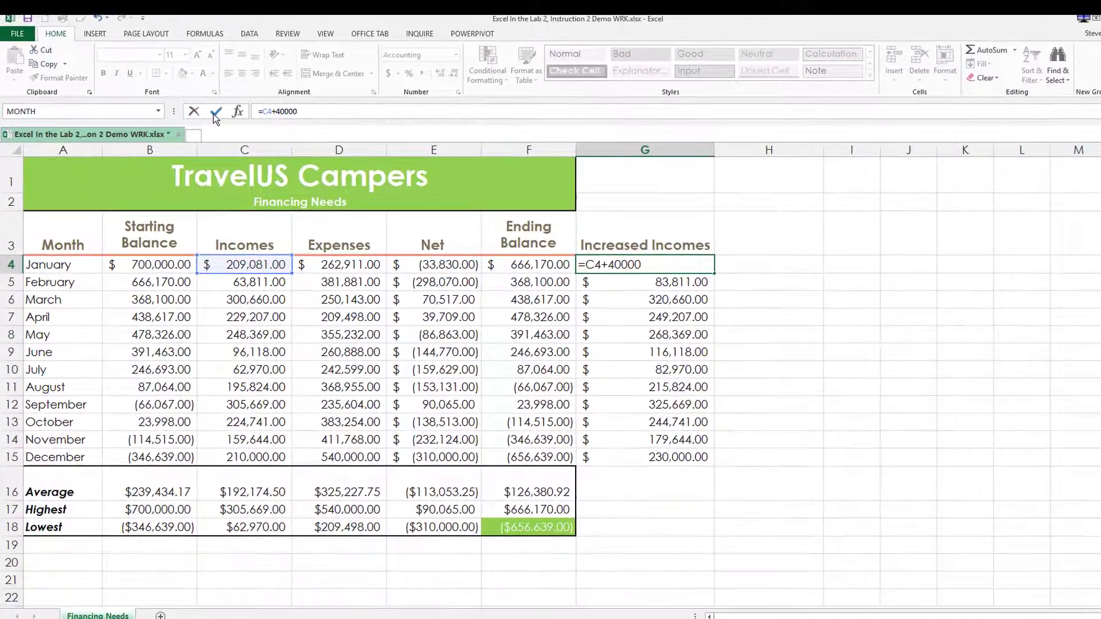
pyautogui.click(260, 134)
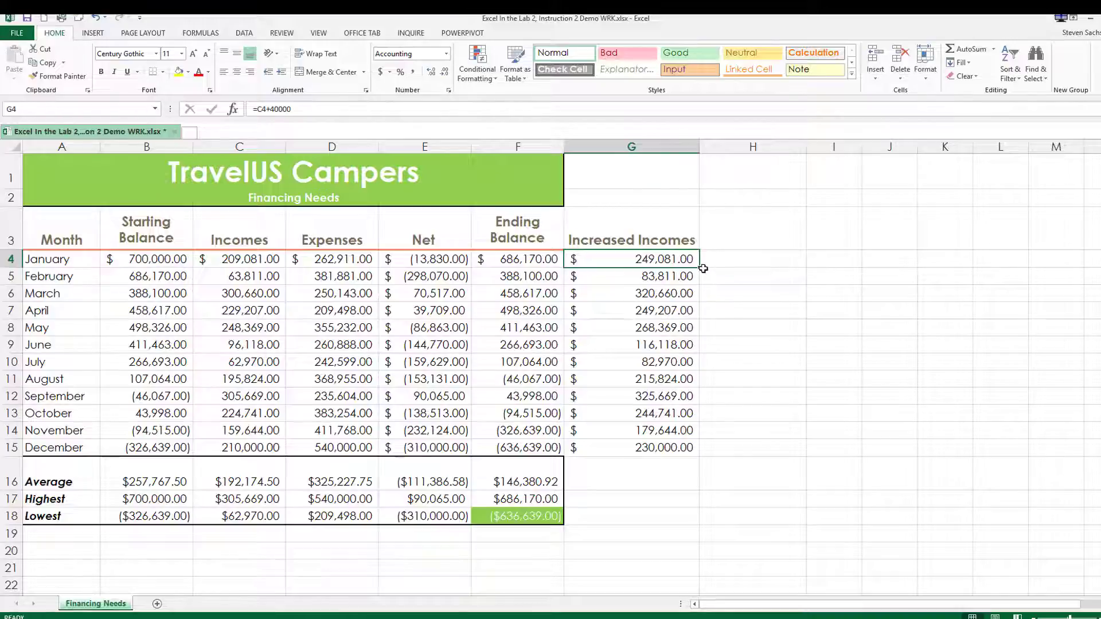
pyautogui.moveTo(701, 267); pyautogui.dragTo(695, 454)
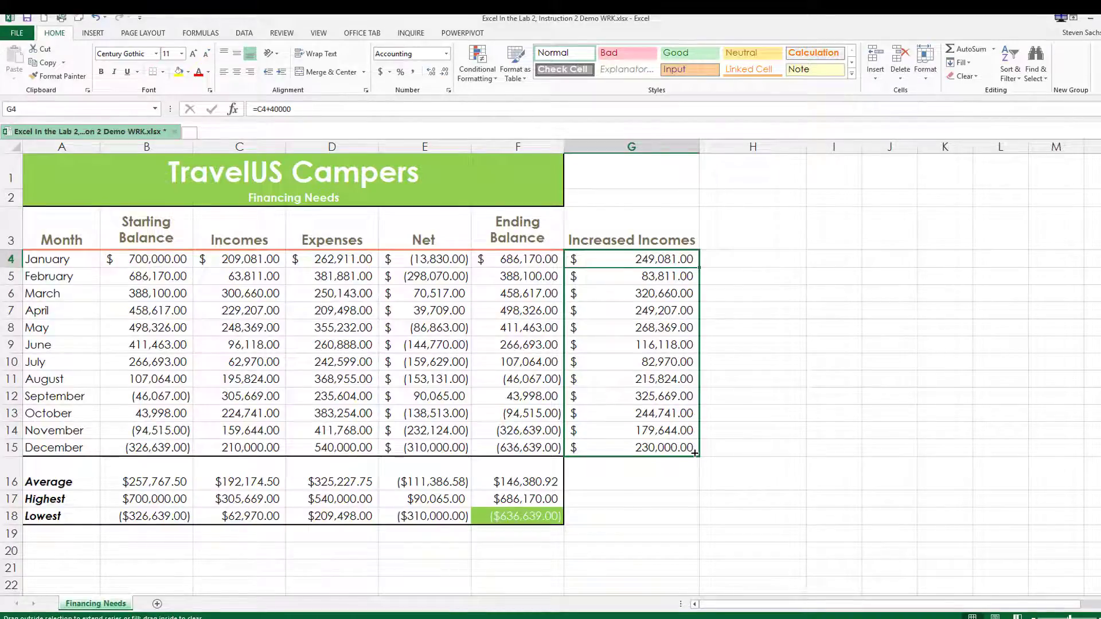
pyautogui.moveTo(695, 454); pyautogui.dragTo(695, 454)
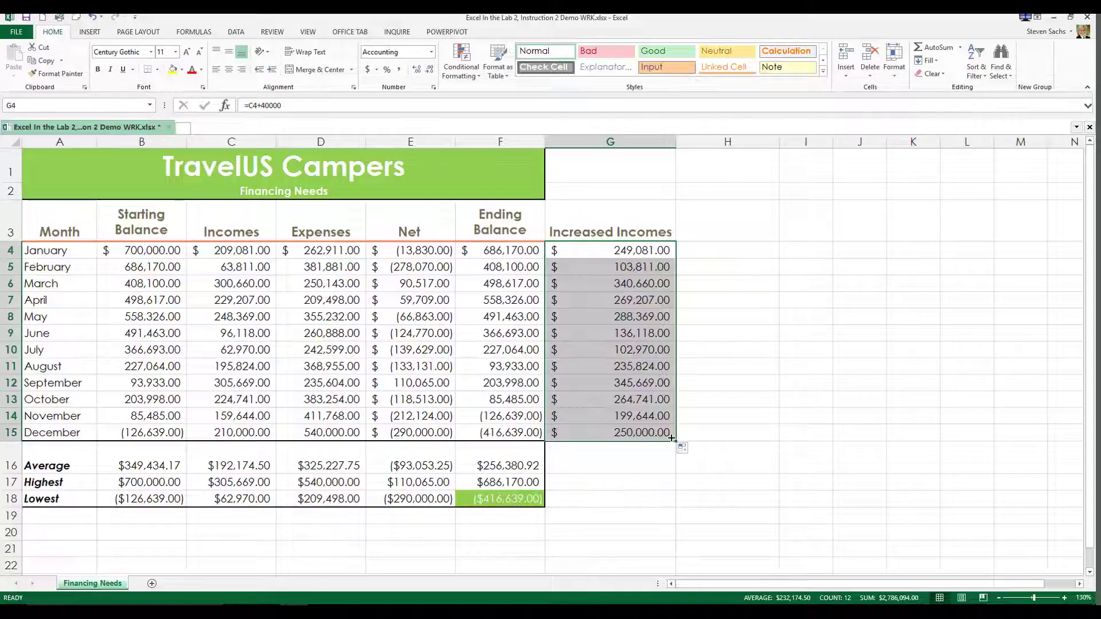
# Change G4's formula to =C4+80000 and fill it down through G15
pyautogui.click(615, 253)
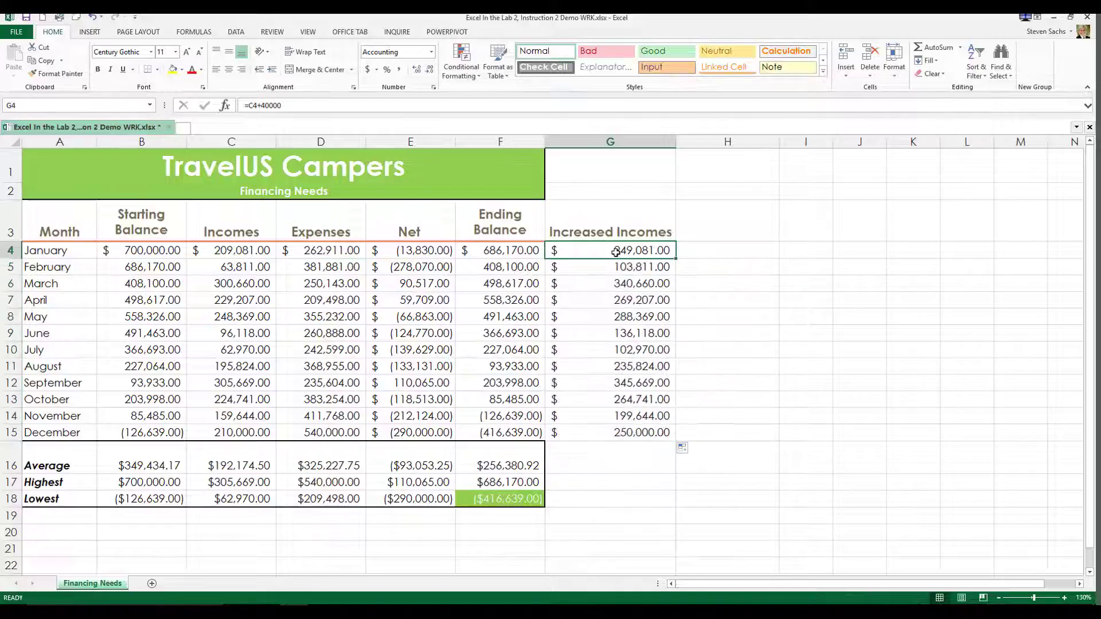
pyautogui.click(266, 105)
pyautogui.press('BackSpace')
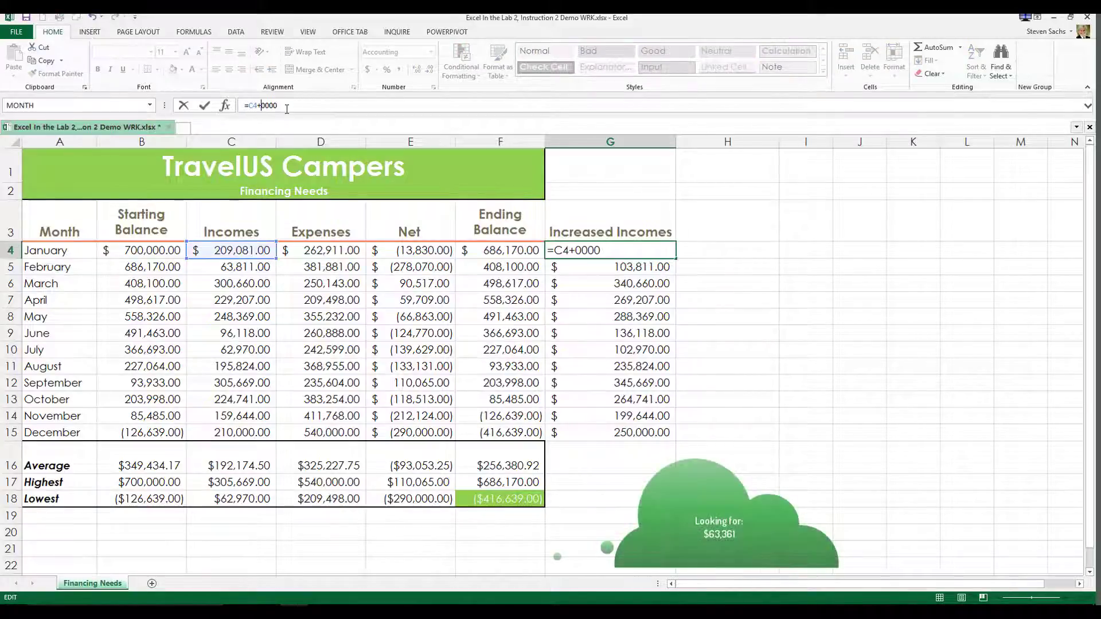
pyautogui.write('8')
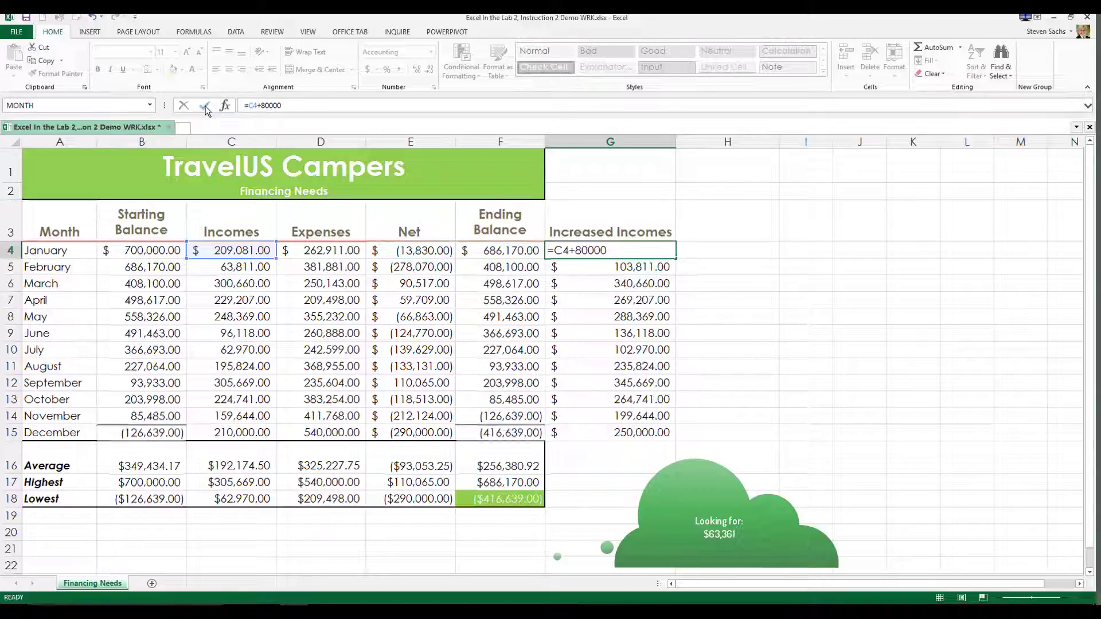
pyautogui.click(205, 107)
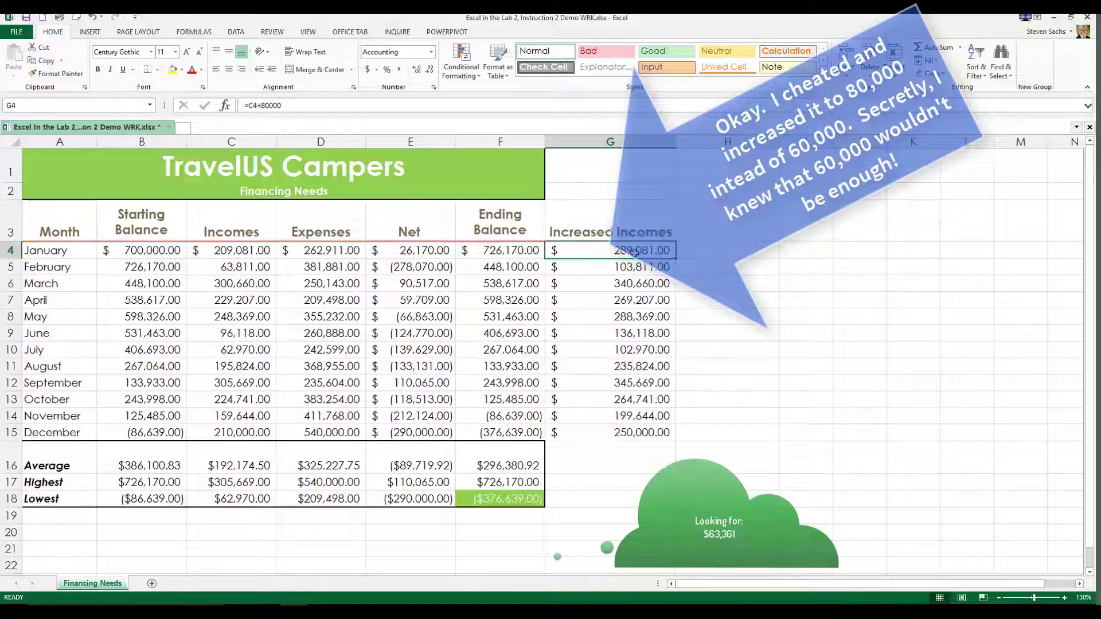
pyautogui.moveTo(675, 259); pyautogui.dragTo(684, 445)
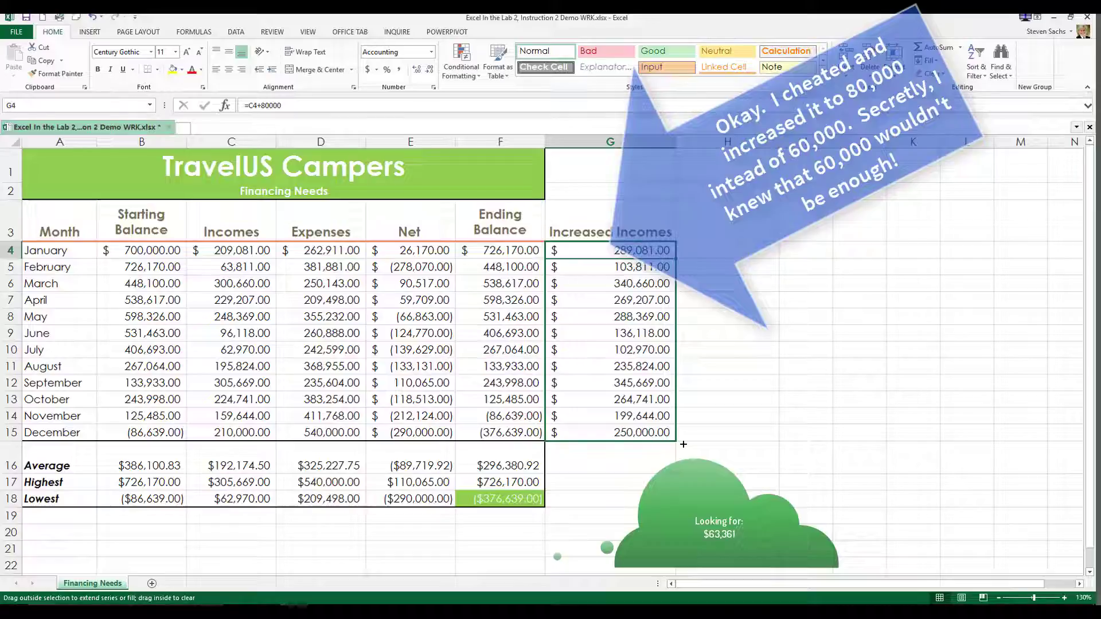
pyautogui.moveTo(683, 445); pyautogui.dragTo(684, 445)
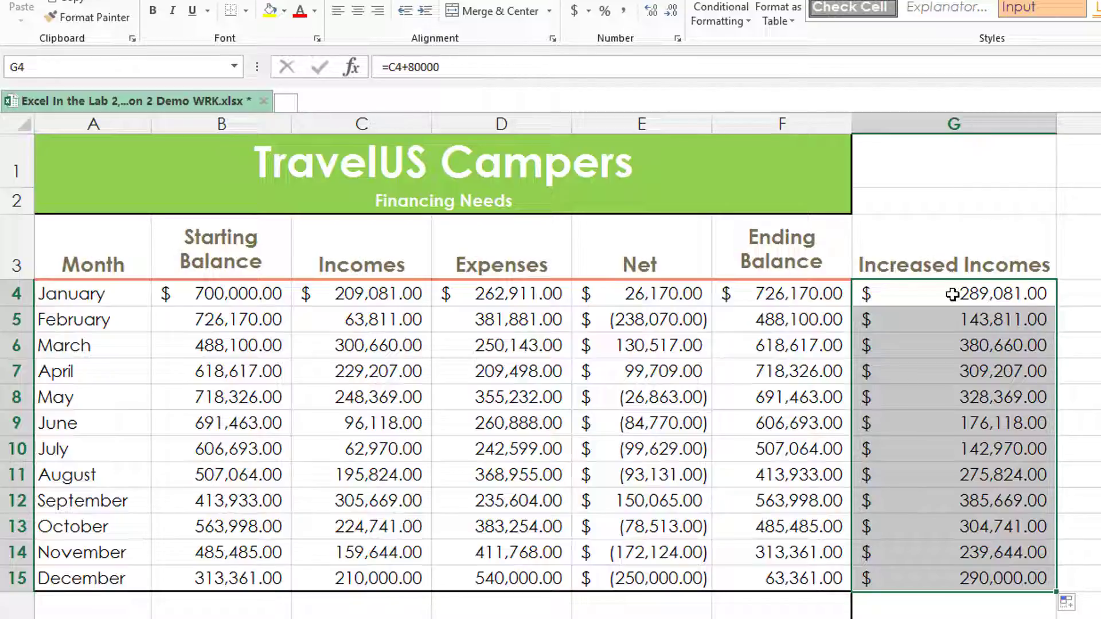
# Copy the Increased Incomes range G4:G15 and paste it back over itself as values only
pyautogui.rightClick(953, 294)
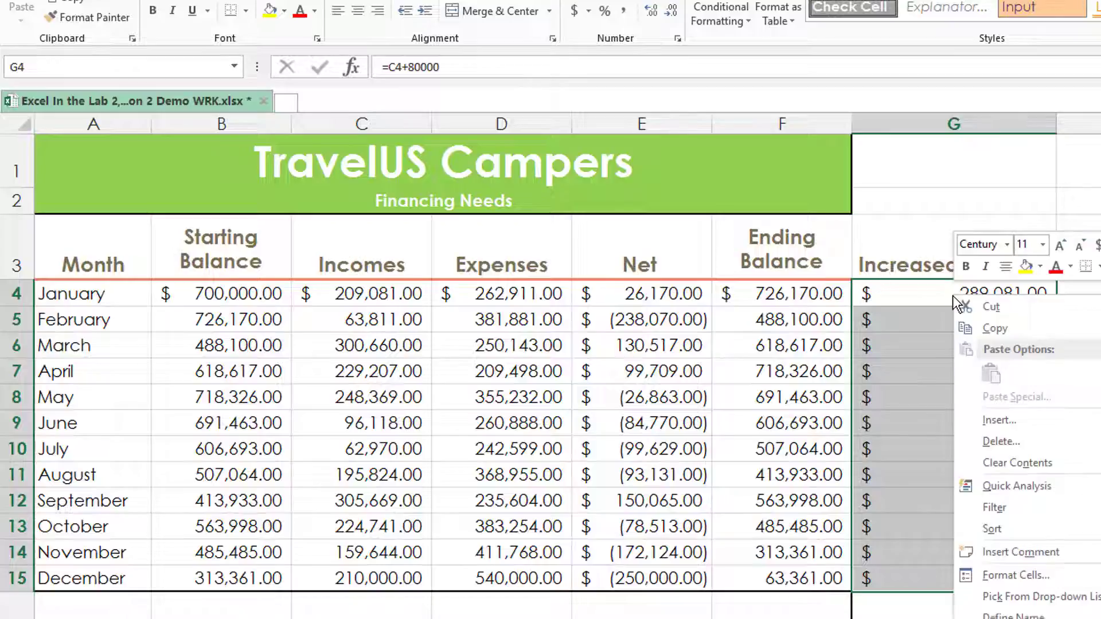
pyautogui.click(967, 333)
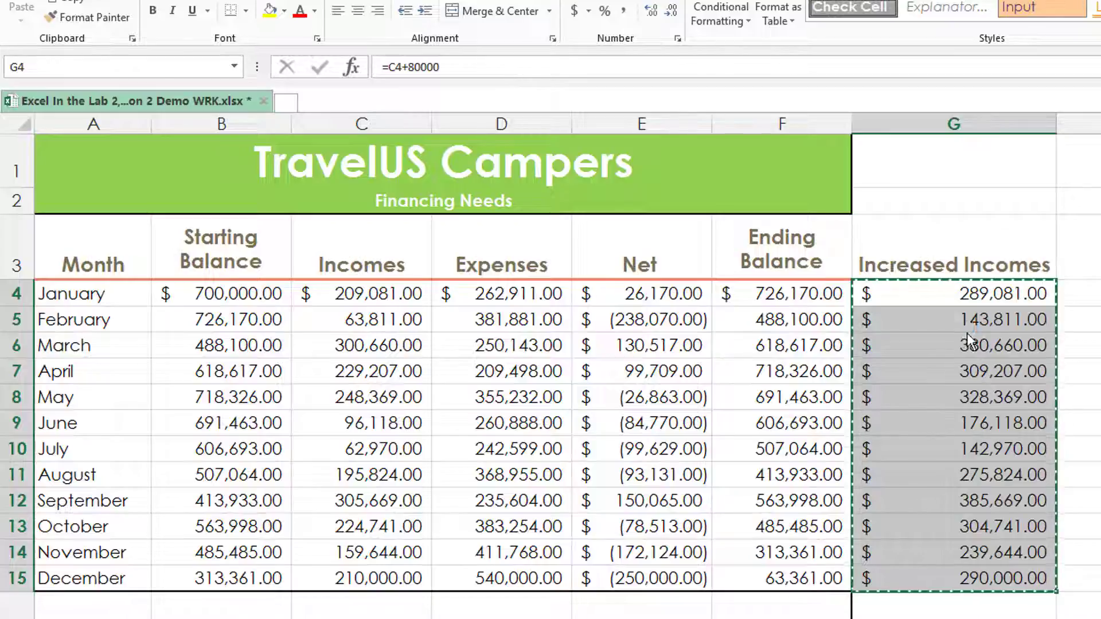
pyautogui.rightClick(884, 293)
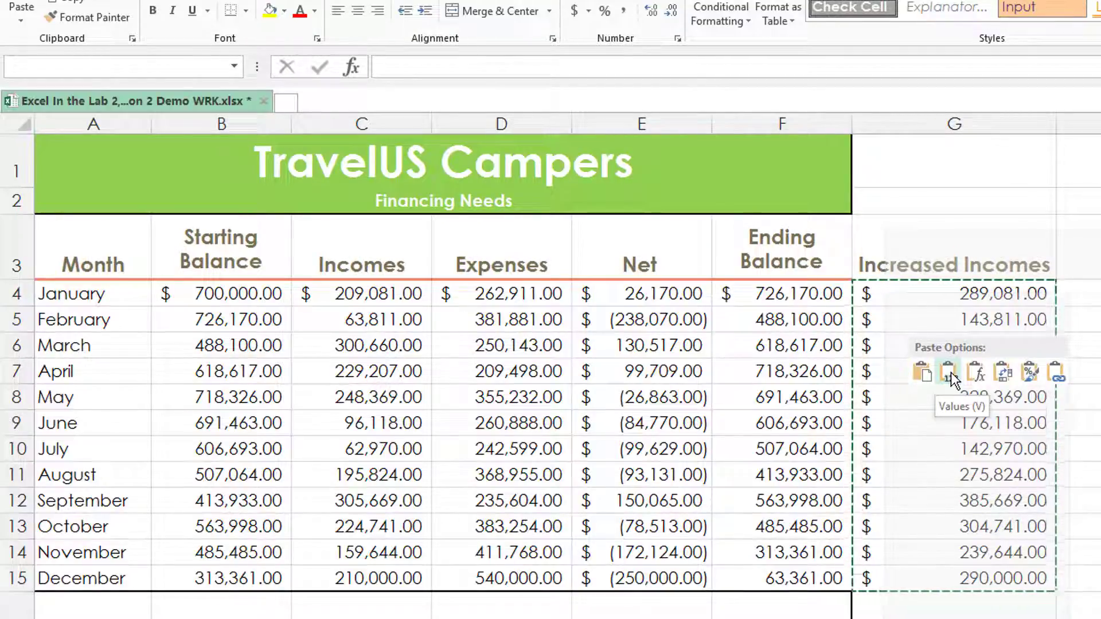
pyautogui.click(948, 373)
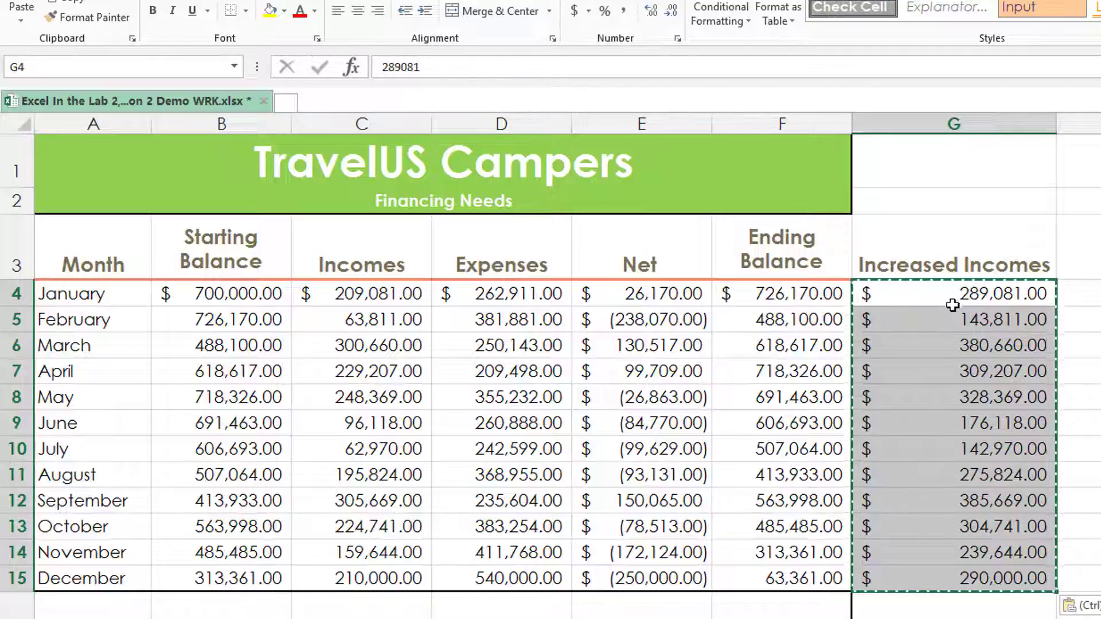
pyautogui.click(930, 321)
pyautogui.click(932, 347)
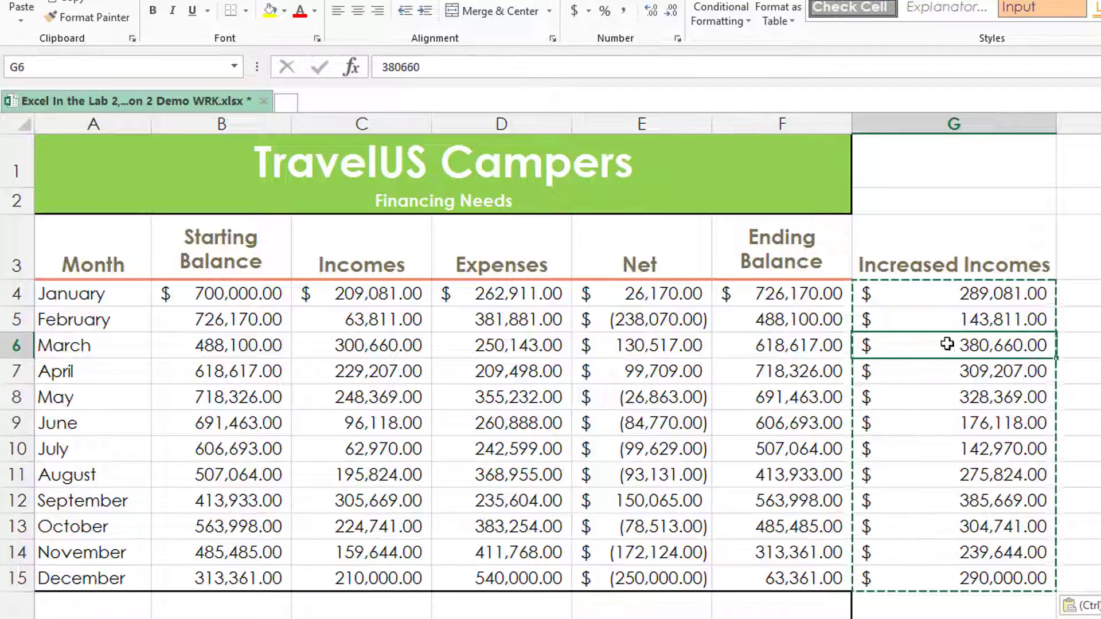
pyautogui.press('Escape')
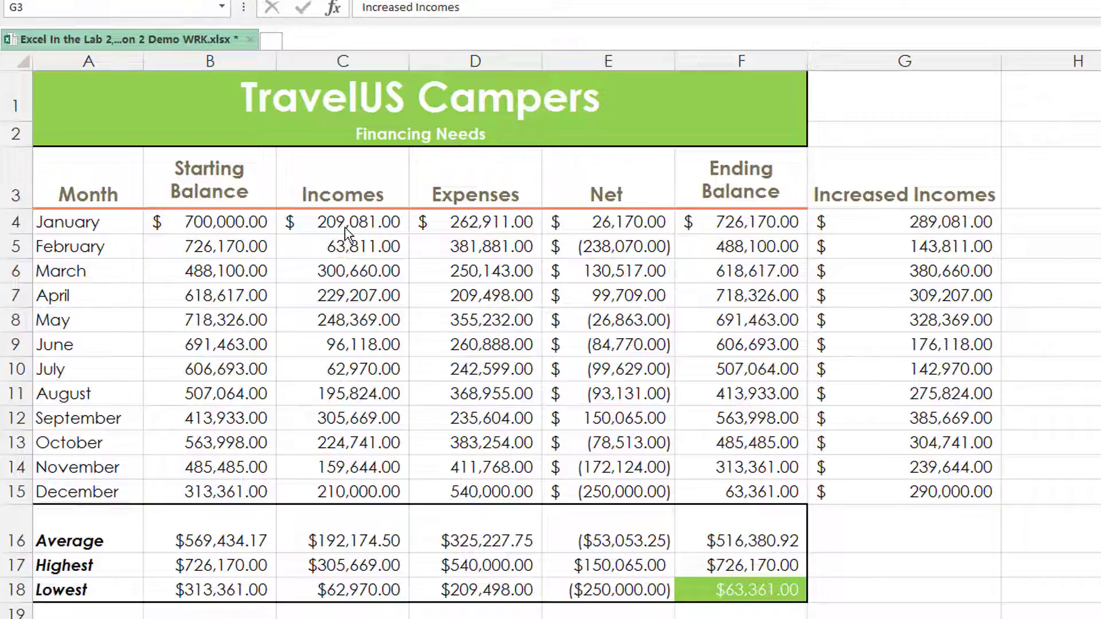
# Move the values in G4:G15 into C4:C15, replacing the existing Incomes figures
pyautogui.click(896, 222)
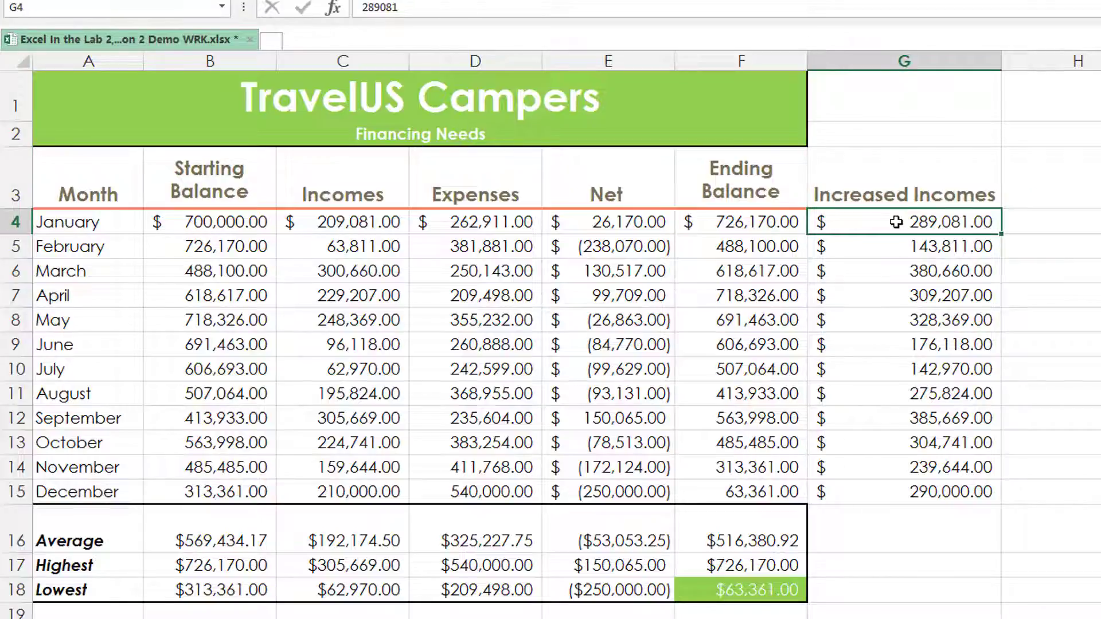
pyautogui.moveTo(896, 222); pyautogui.dragTo(898, 483)
pyautogui.moveTo(807, 414); pyautogui.dragTo(376, 425)
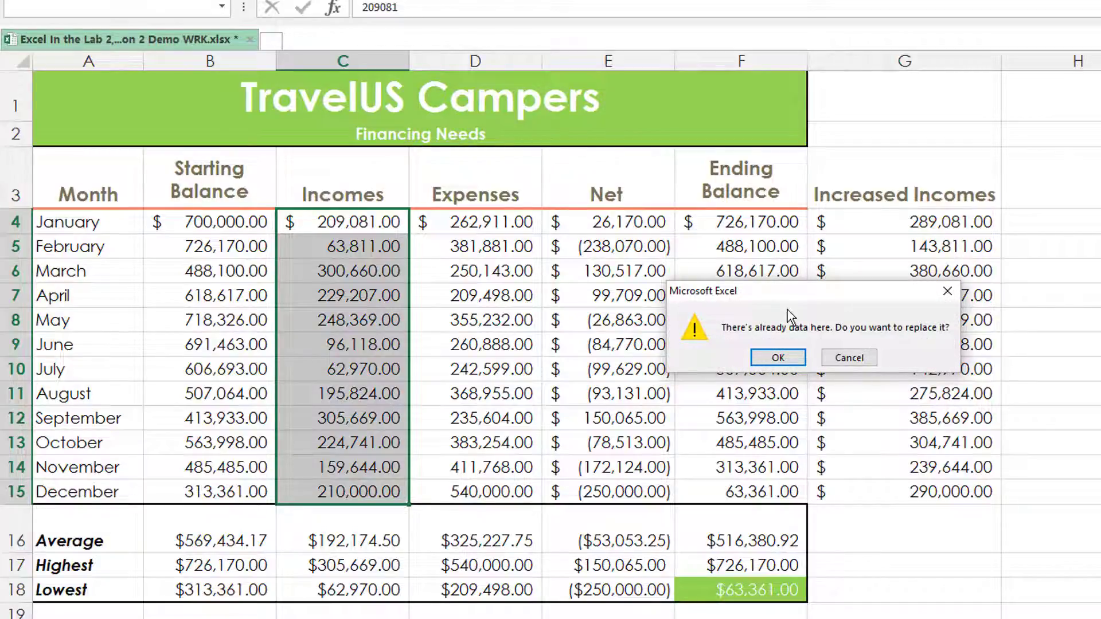
pyautogui.click(780, 359)
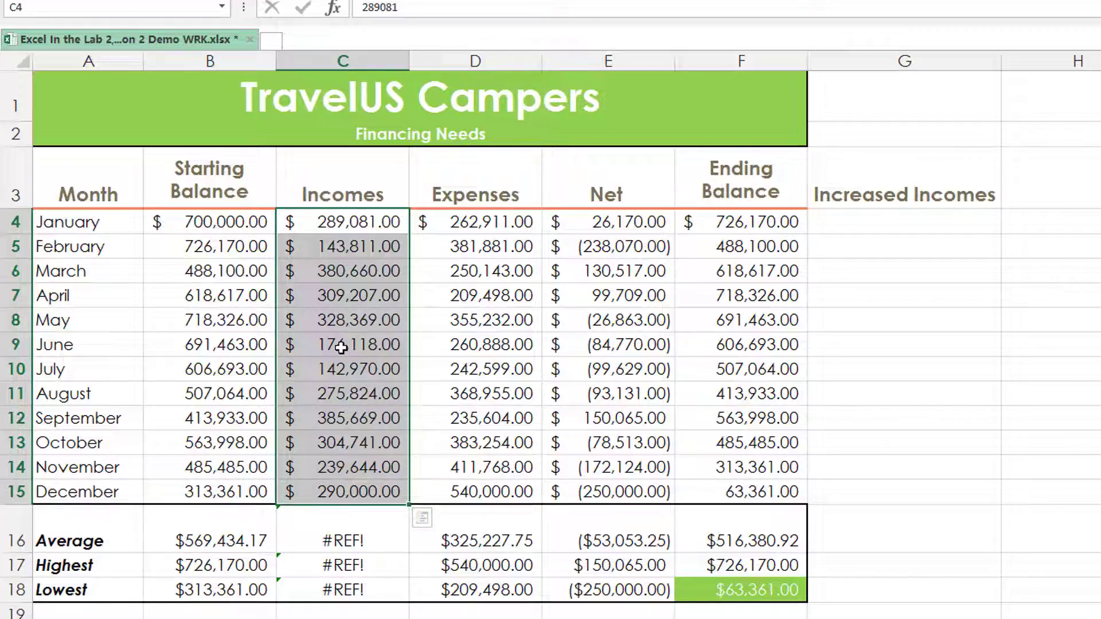
# Fill the Average, Highest and Lowest formulas from B16:B18 right into C16:C18
pyautogui.click(198, 542)
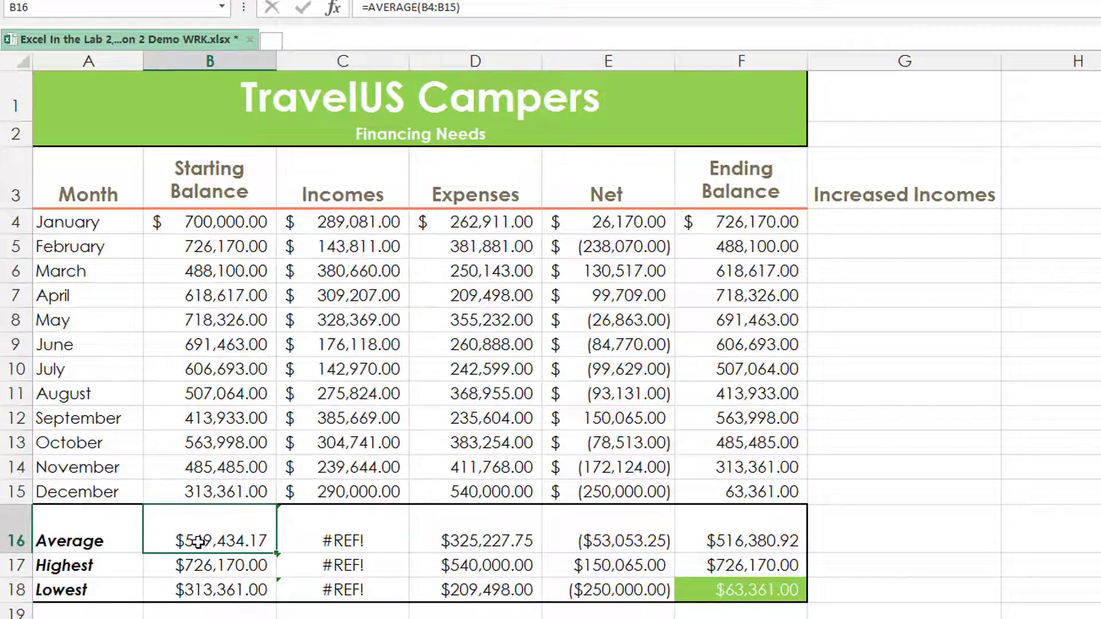
pyautogui.click(205, 567)
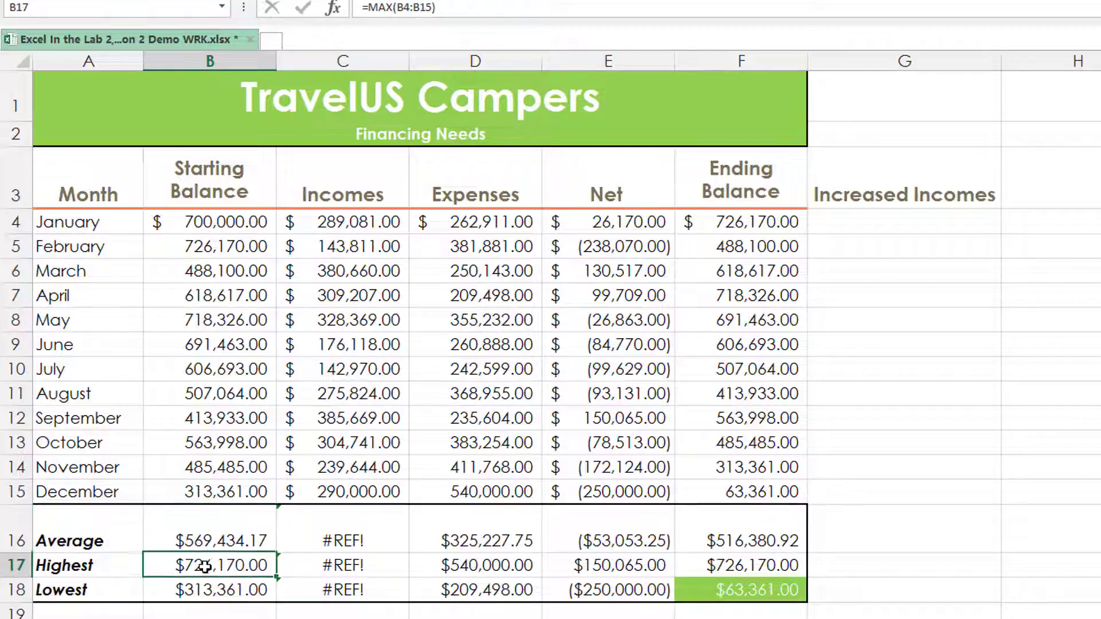
pyautogui.click(207, 590)
pyautogui.moveTo(216, 542); pyautogui.dragTo(399, 608)
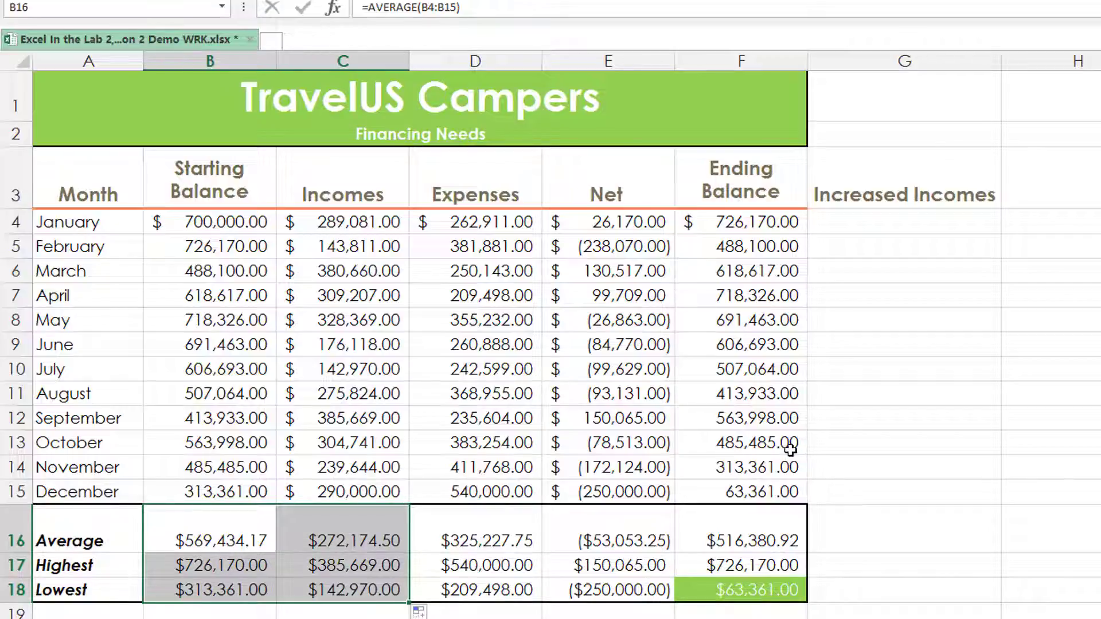
# Clear the Increased Incomes heading from cell G3
pyautogui.click(873, 196)
pyautogui.press('Delete')
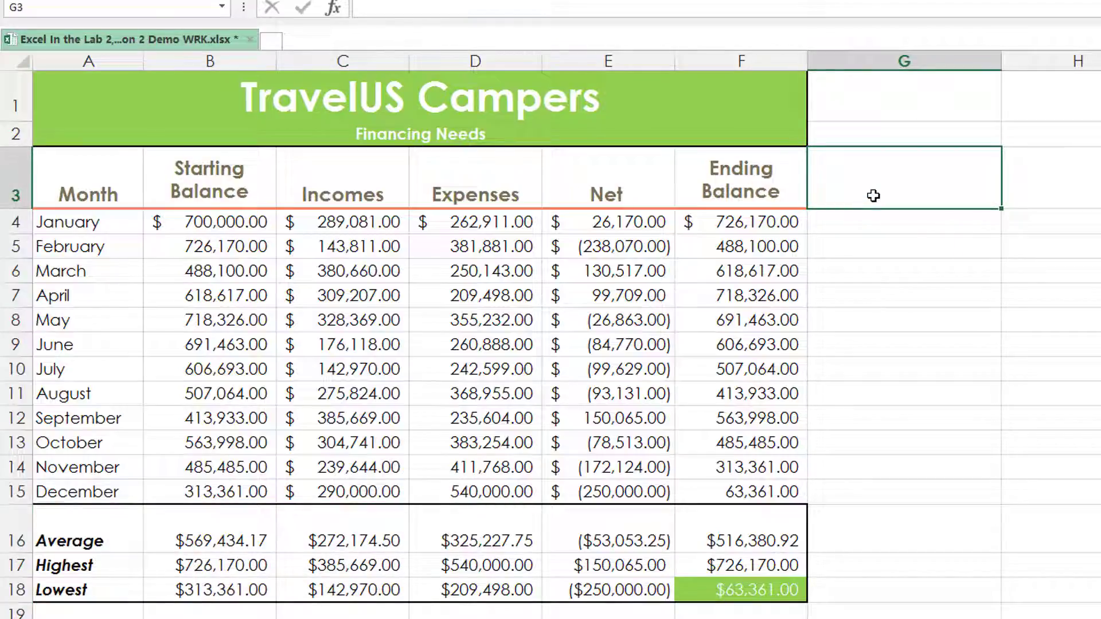